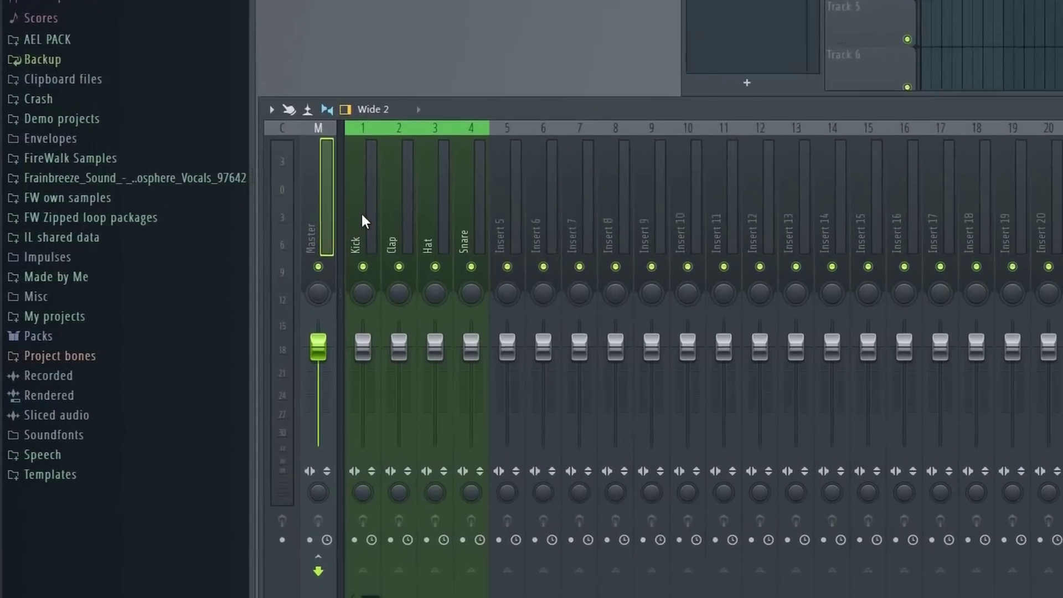
Route mixer tracks 1–5 into a new green submix named 'Drums master'.
left_click_drag(237, 346, 329, 354)
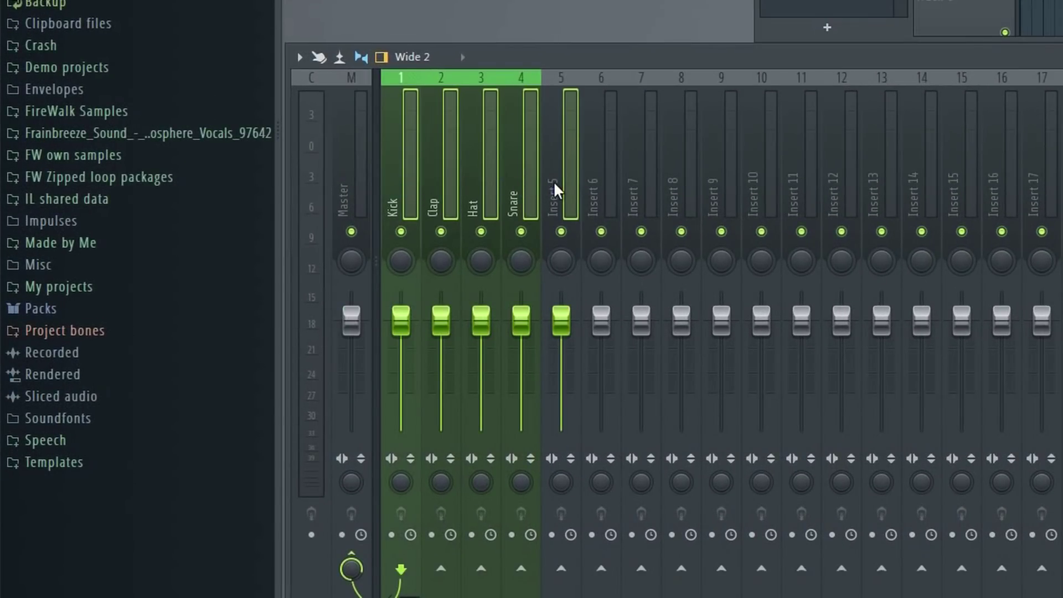
right_click(561, 189)
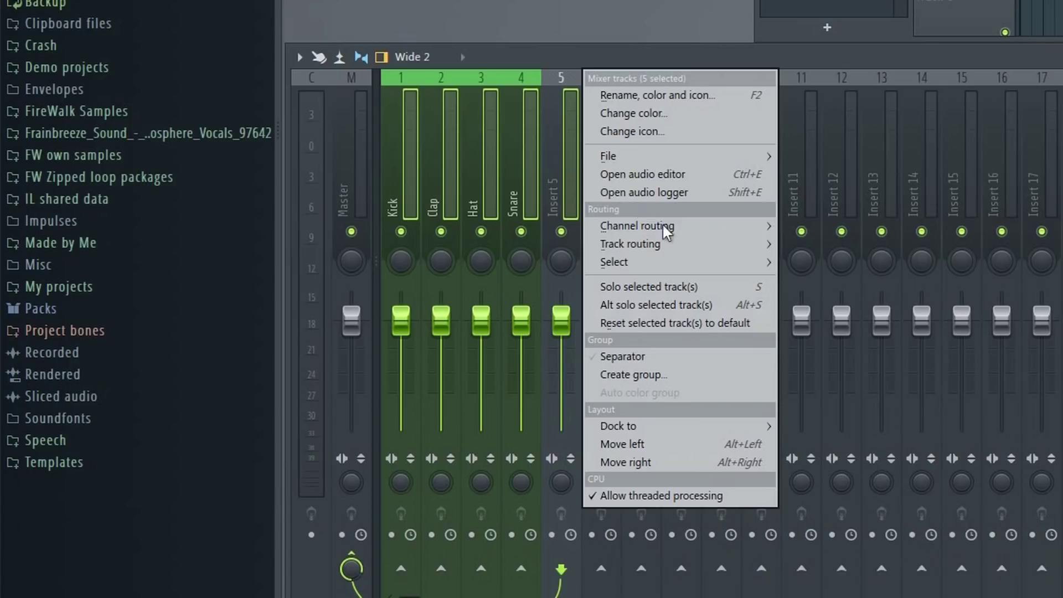
mouse_move(690, 243)
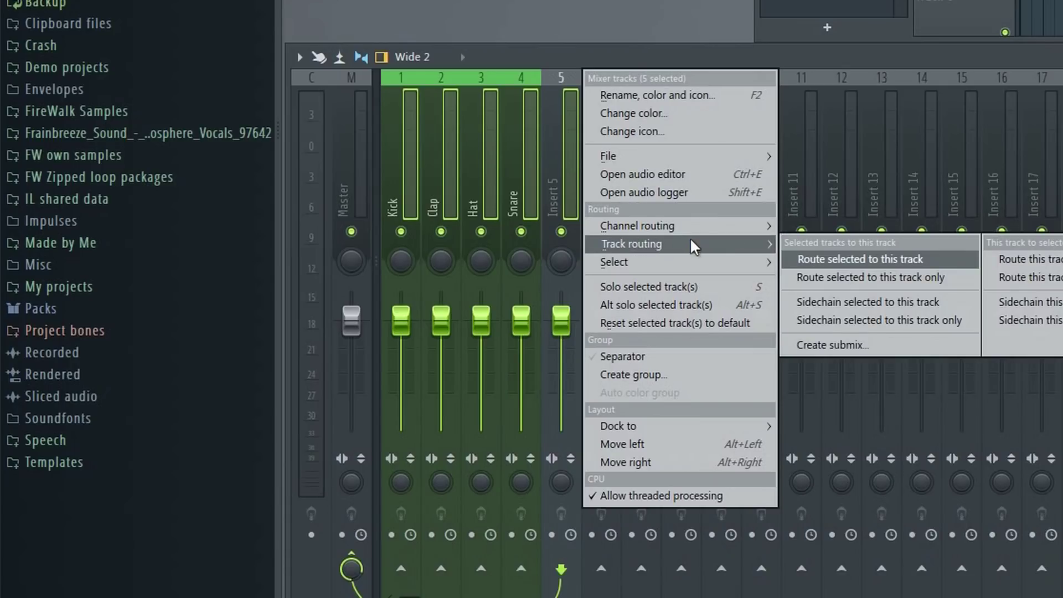
left_click(870, 343)
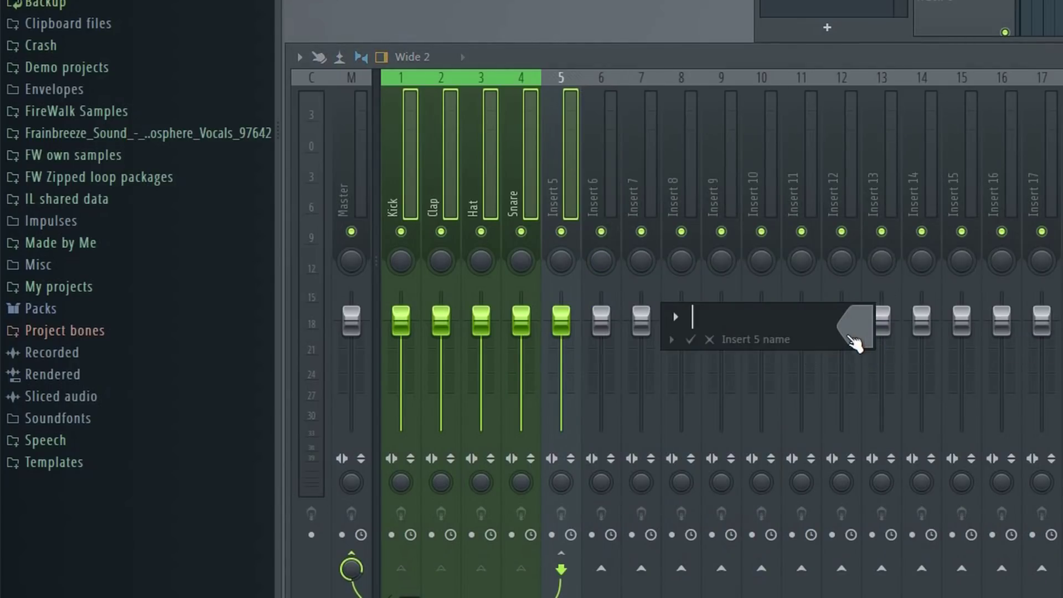
type("Drums")
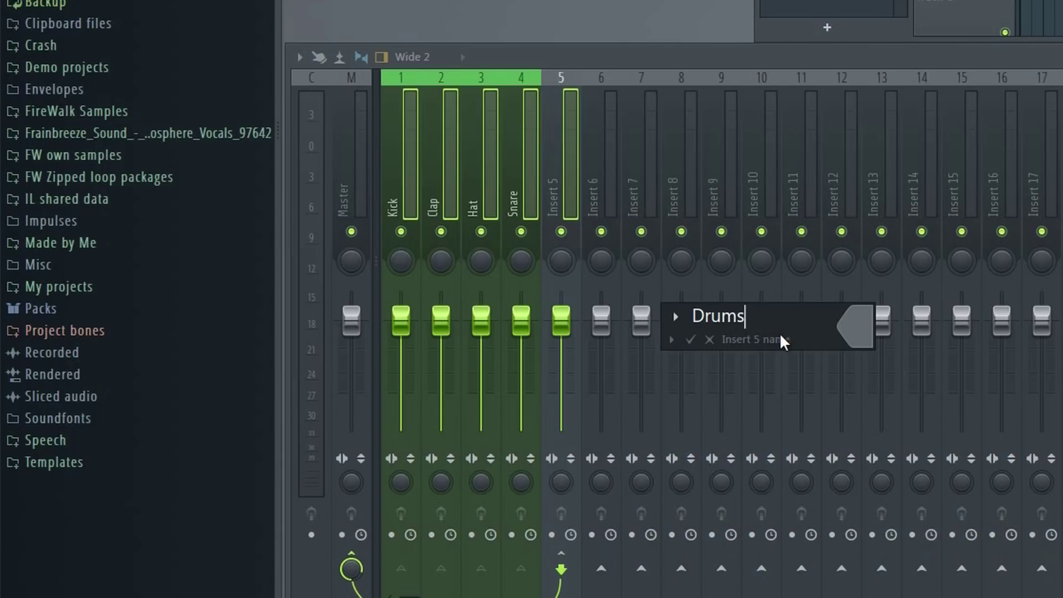
left_click(851, 328)
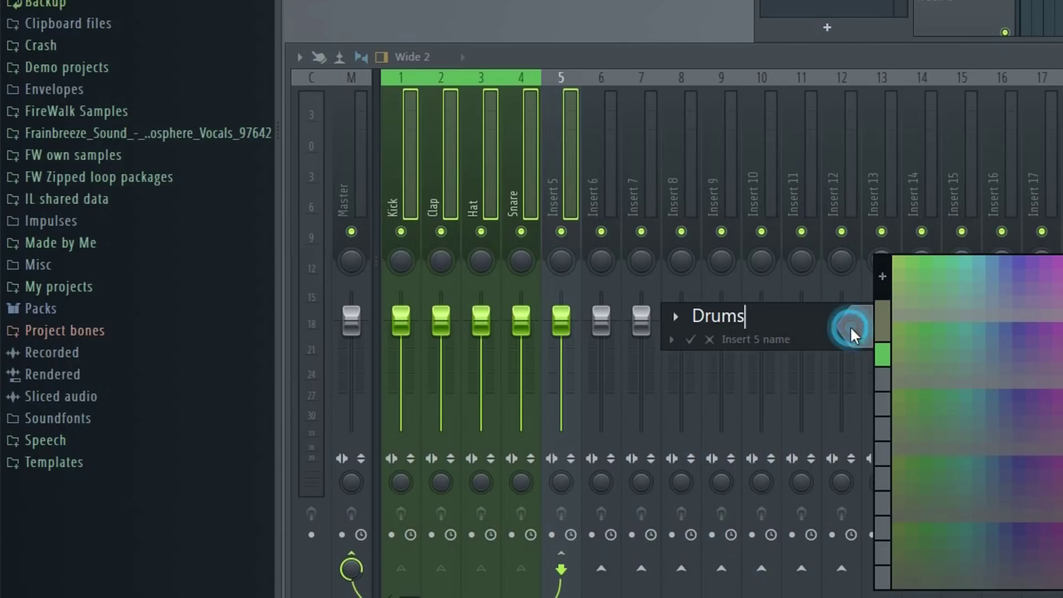
left_click(883, 354)
type("master")
key("Return")
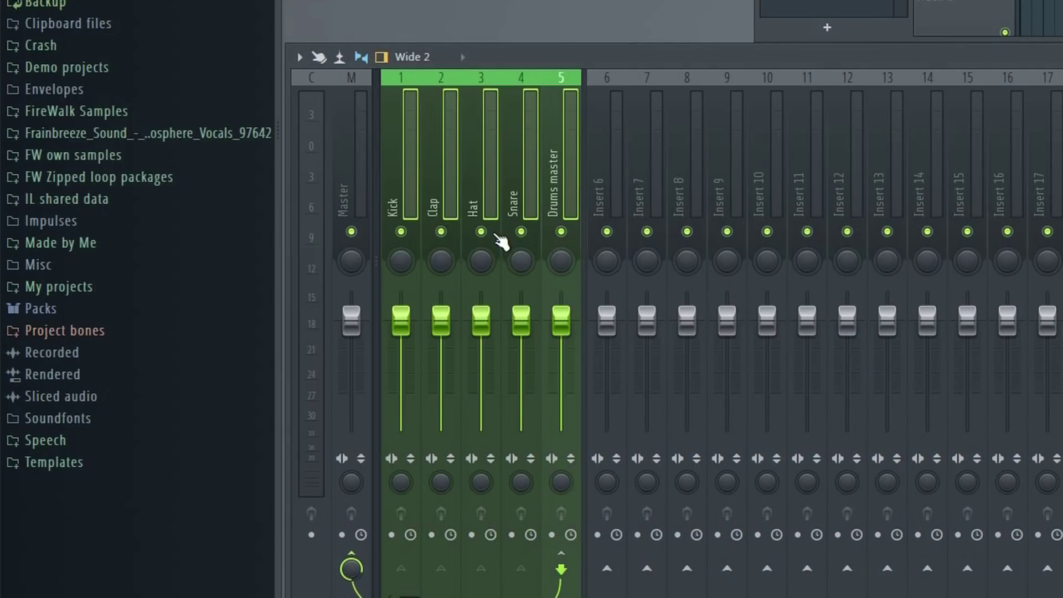
Add separators around the Drums master track, then open the Patcher effect on Insert 6.
right_click(573, 187)
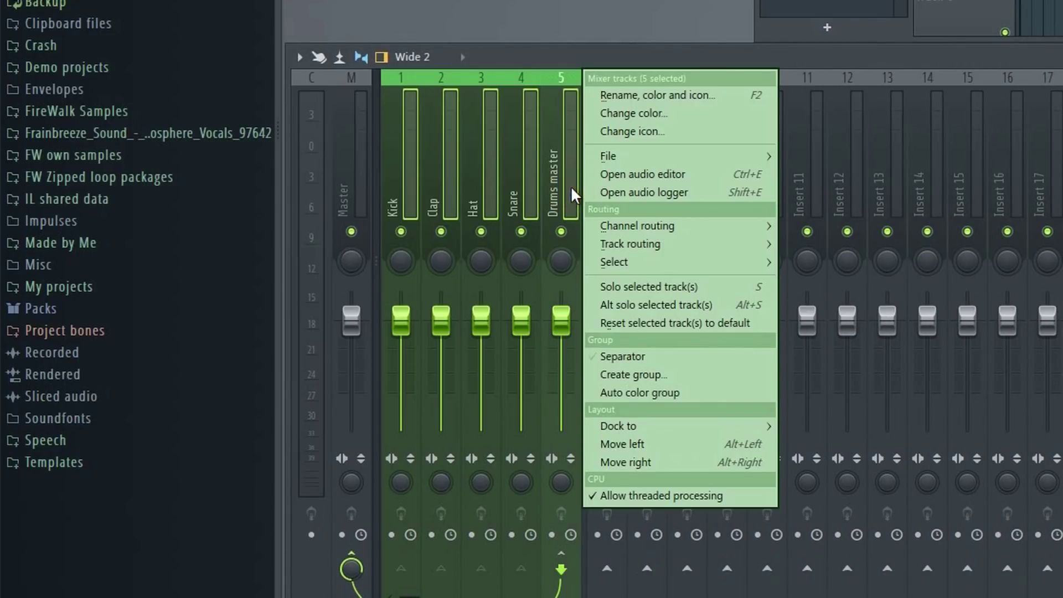
left_click(548, 184)
left_click(529, 189)
left_click(564, 188)
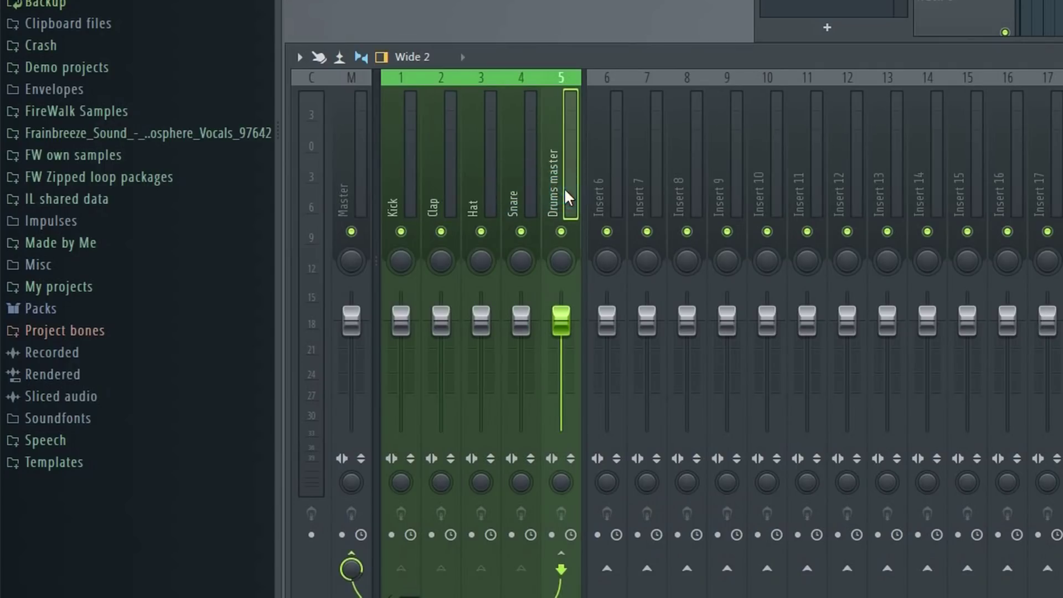
right_click(564, 188)
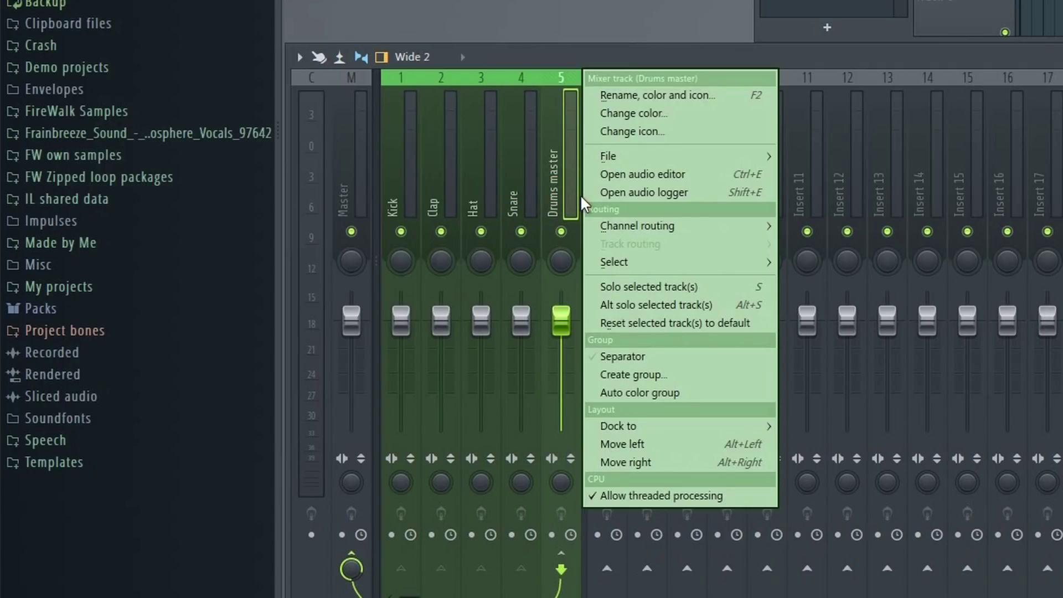
left_click(622, 354)
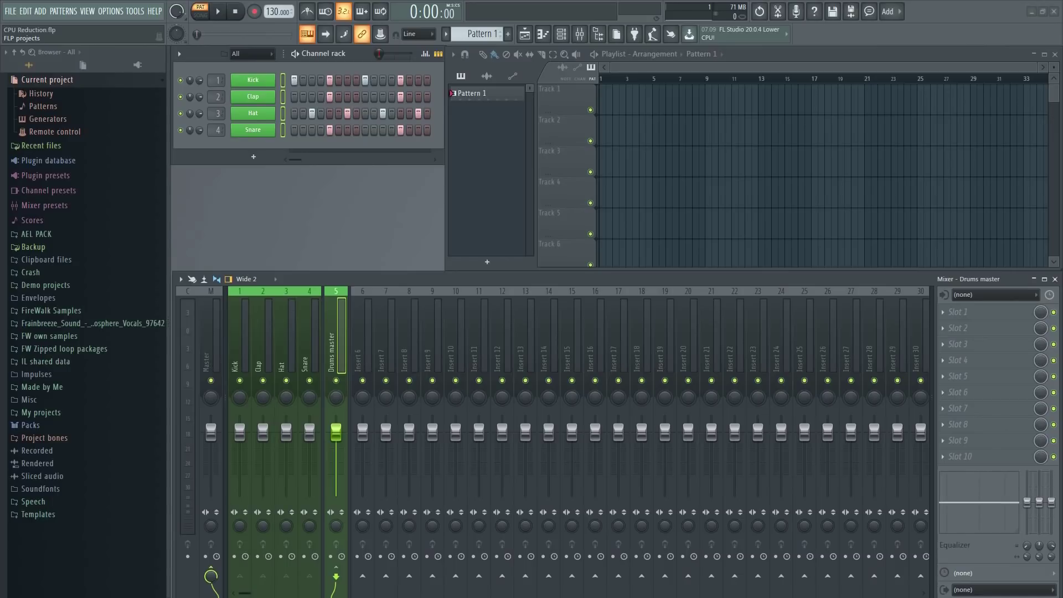
left_click(360, 363)
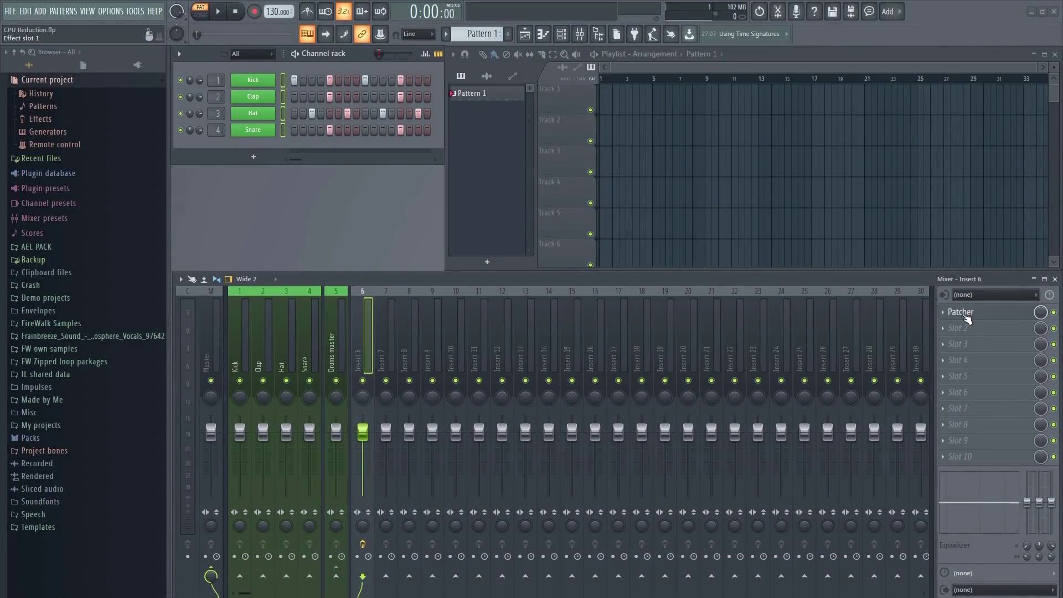
left_click(961, 311)
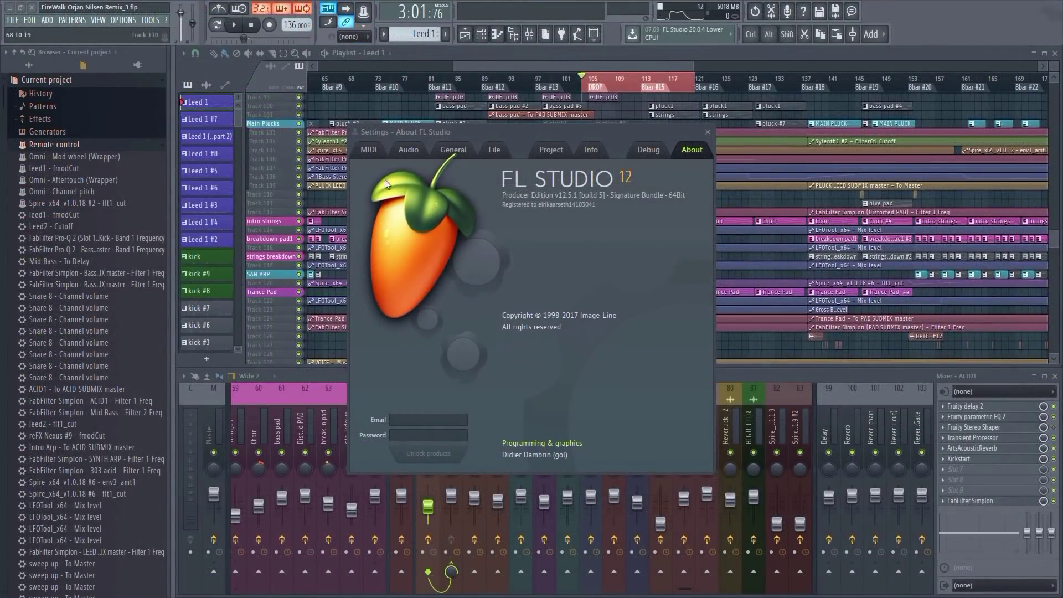
Check the audio settings, play the remix while watching CPU in Task Manager, then stop playback.
left_click(411, 153)
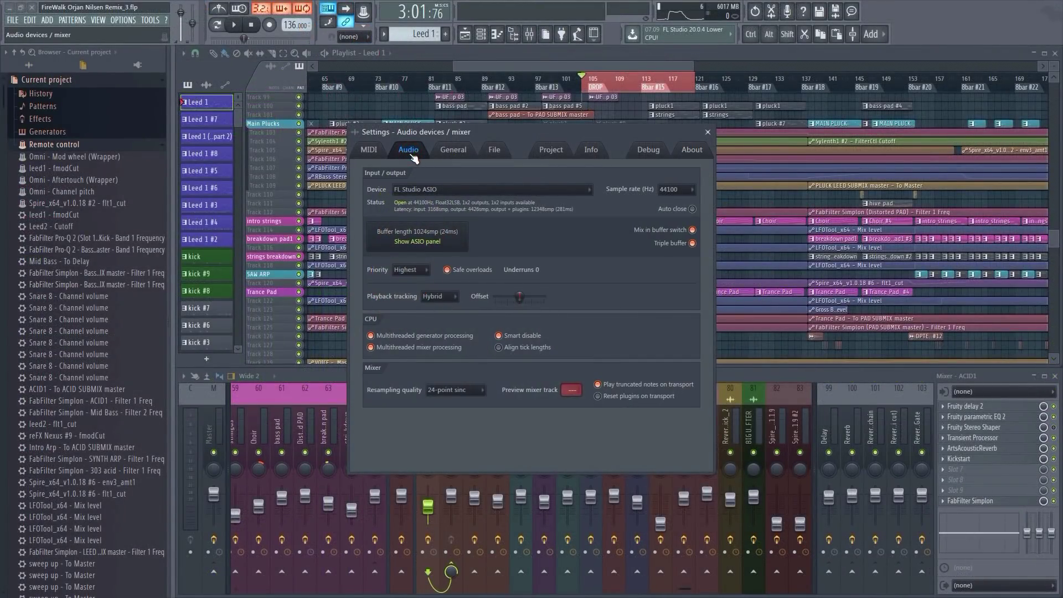
left_click(707, 132)
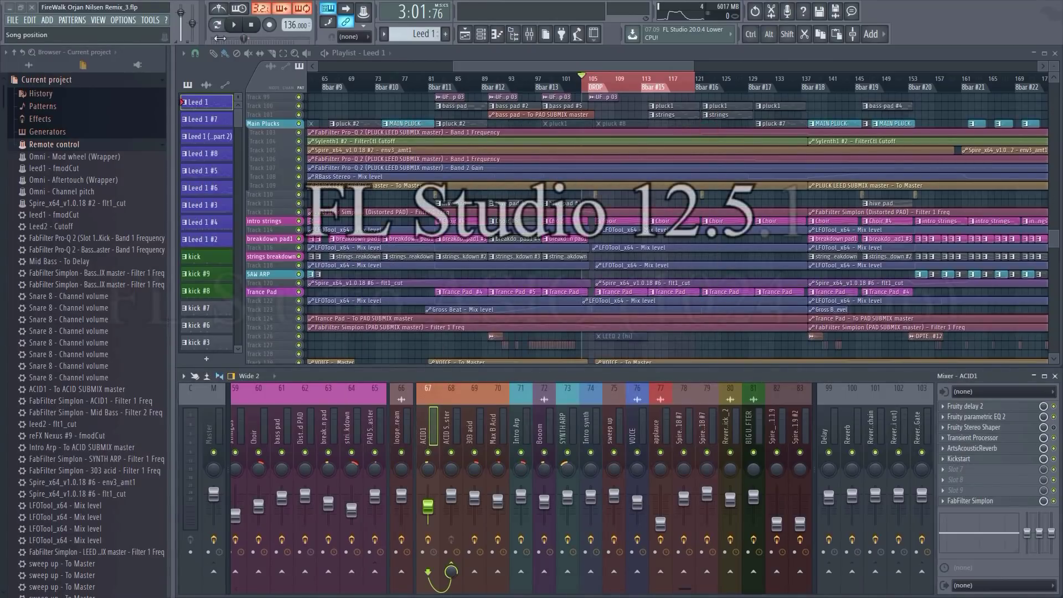
key("space")
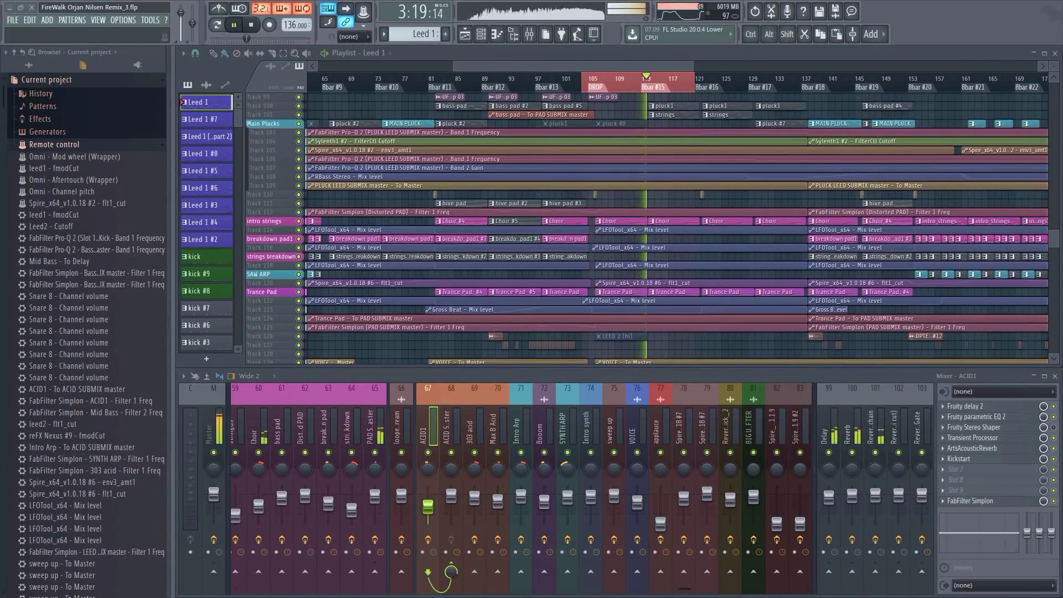
key("ctrl+shift+Escape")
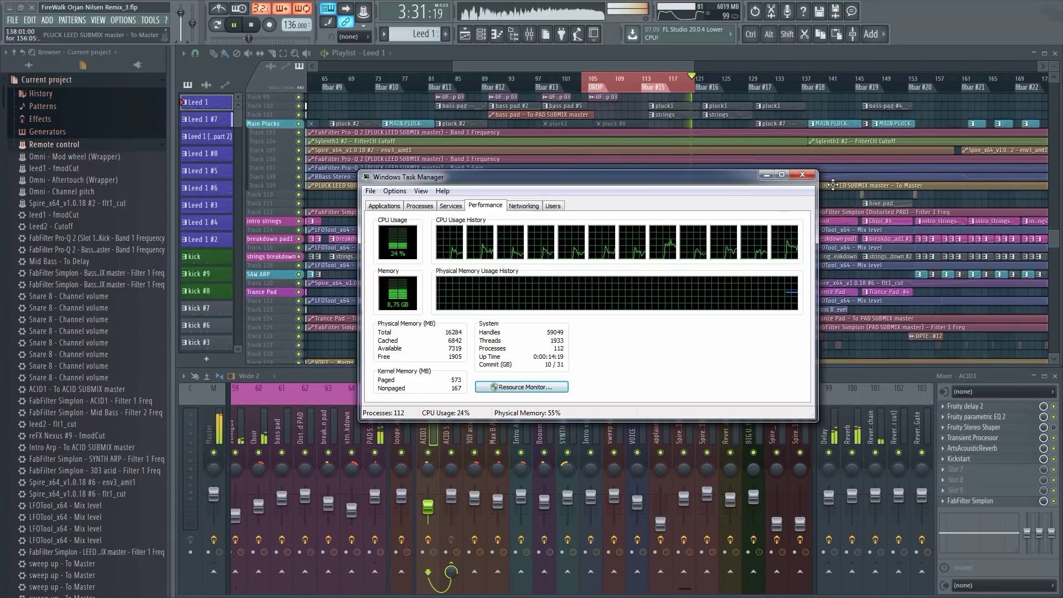
left_click(807, 175)
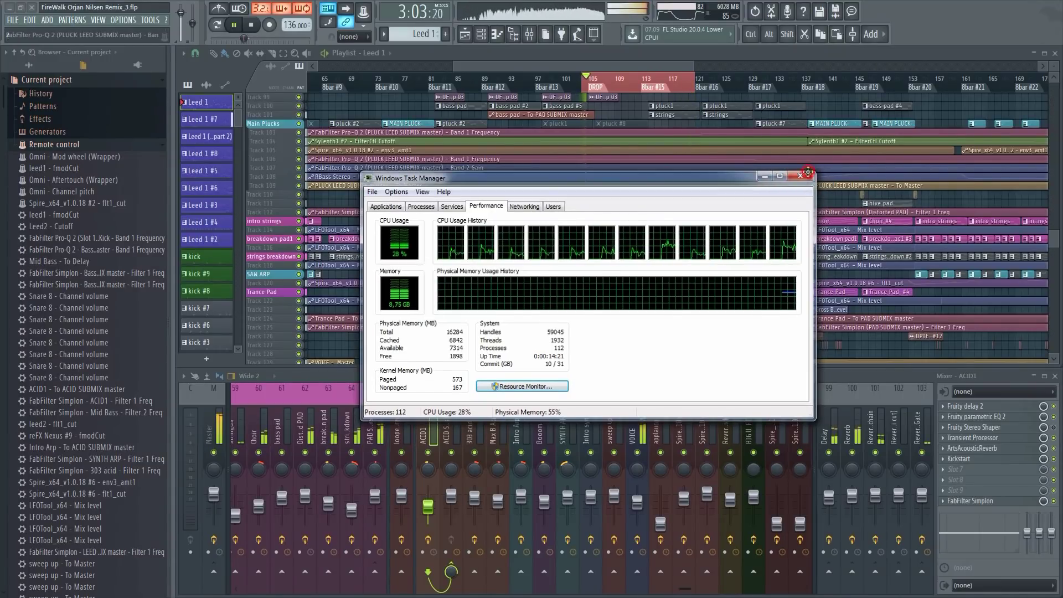
left_click(260, 30)
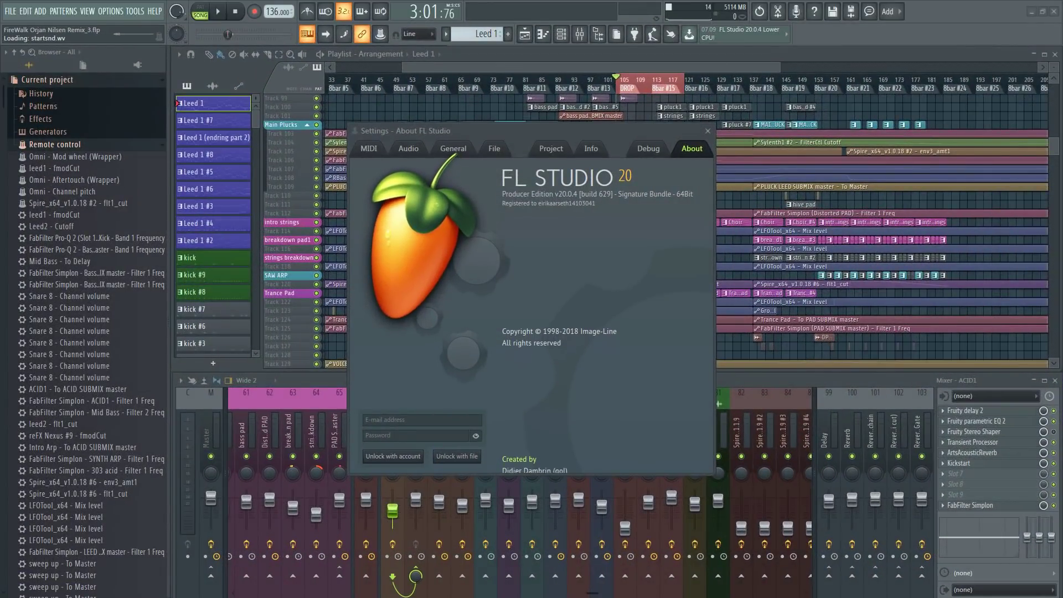
Confirm FL Studio ASIO with a 1024-sample buffer, then play the song, check CPU load and stop.
left_click(410, 149)
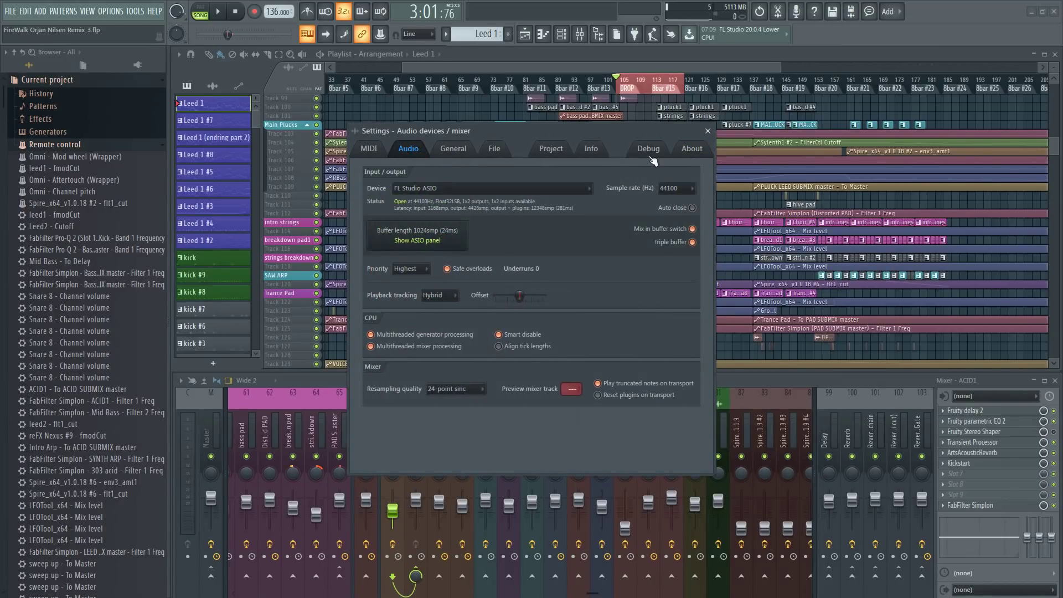
left_click(708, 131)
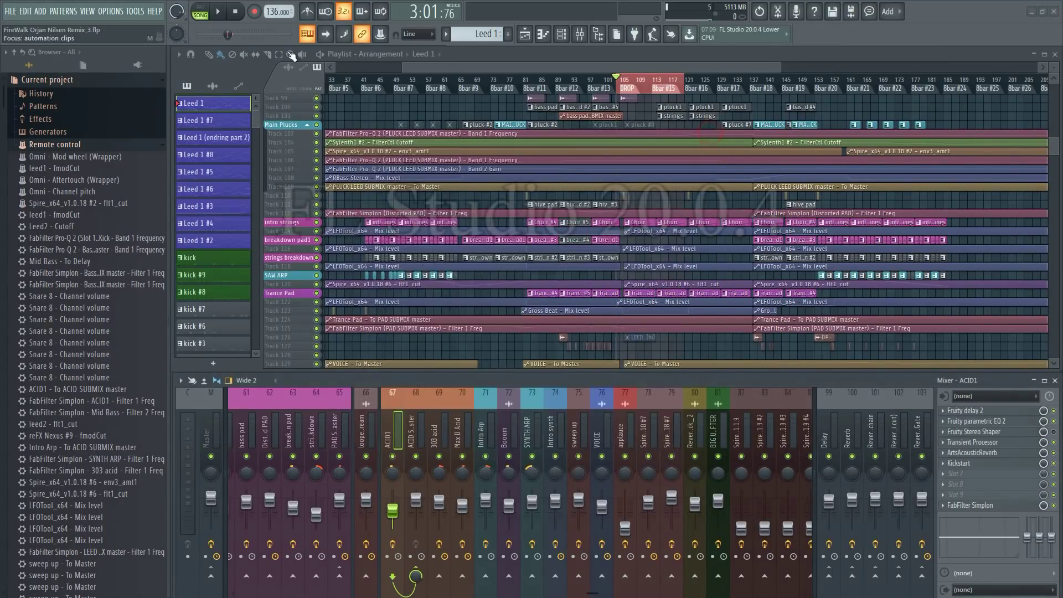
left_click(219, 12)
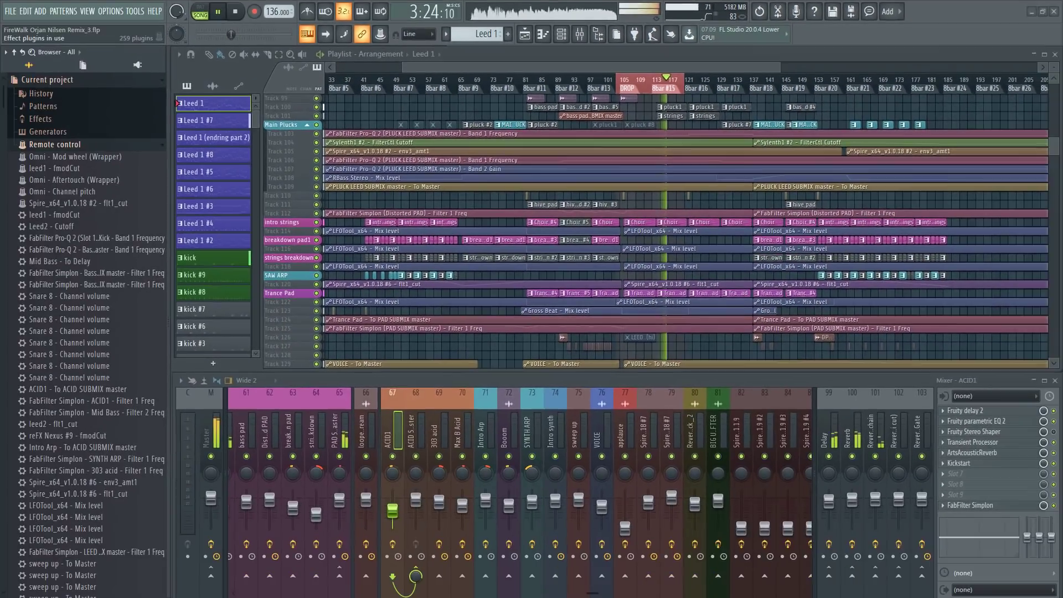
key("ctrl+shift+Escape")
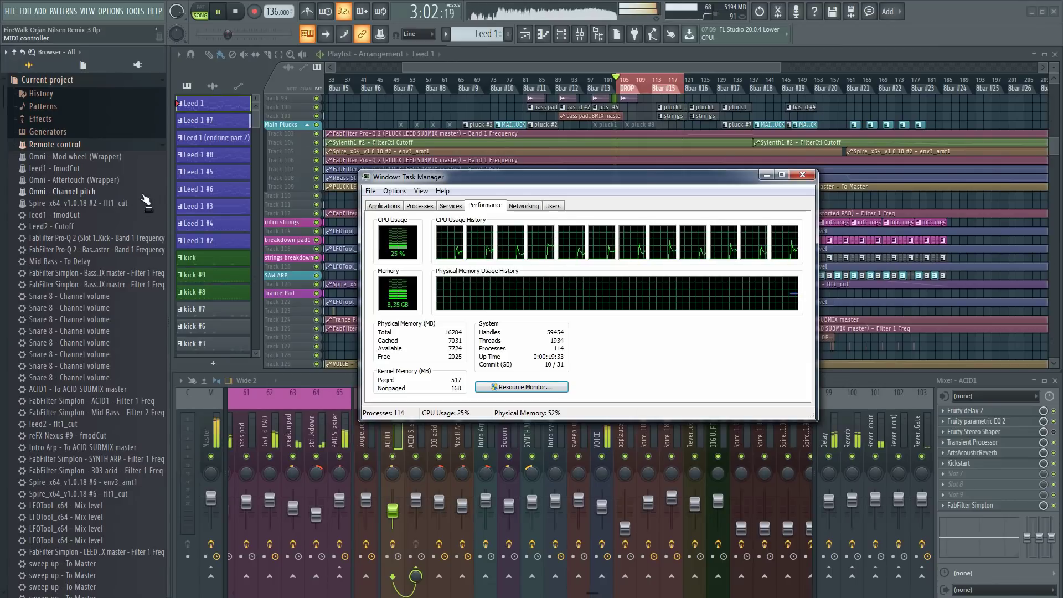
left_click(801, 175)
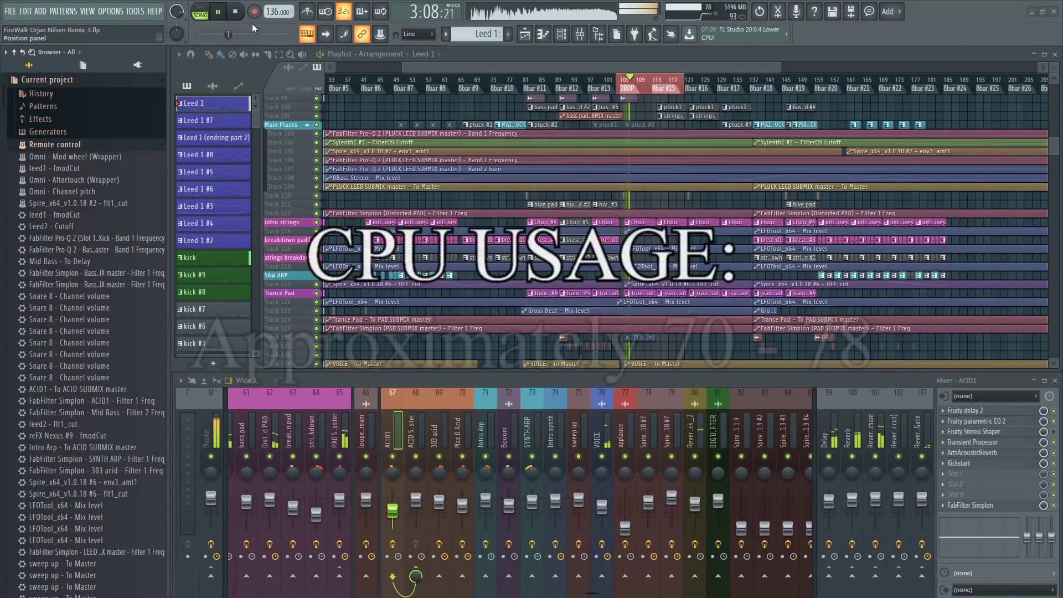
left_click(236, 13)
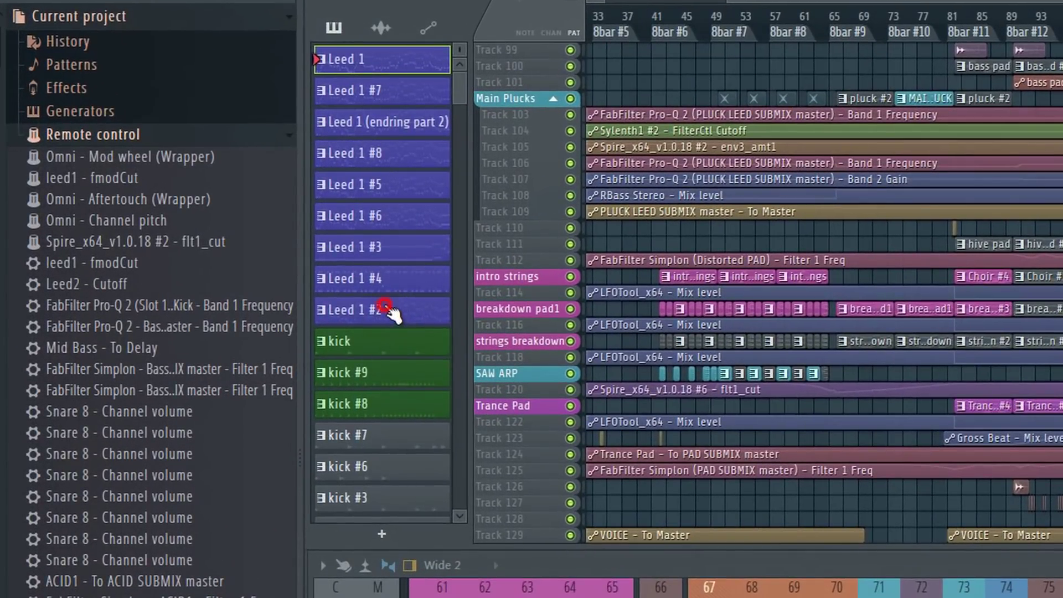
Select patterns Leed 1 #2 through Leed 1 and transpose them by +3 semitones.
left_click(218, 240)
left_click(372, 61, "shift")
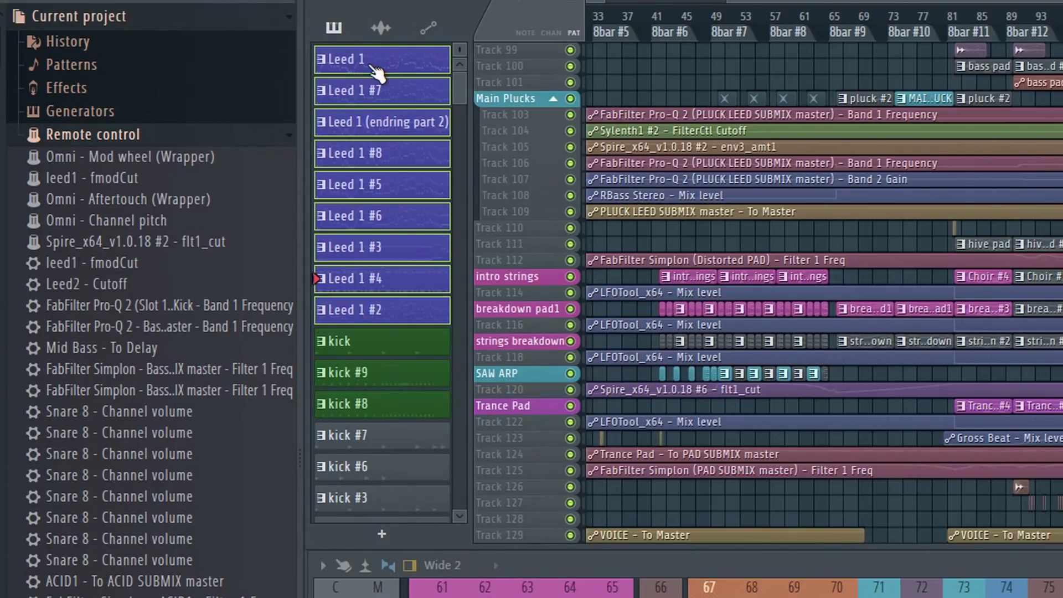
right_click(381, 217)
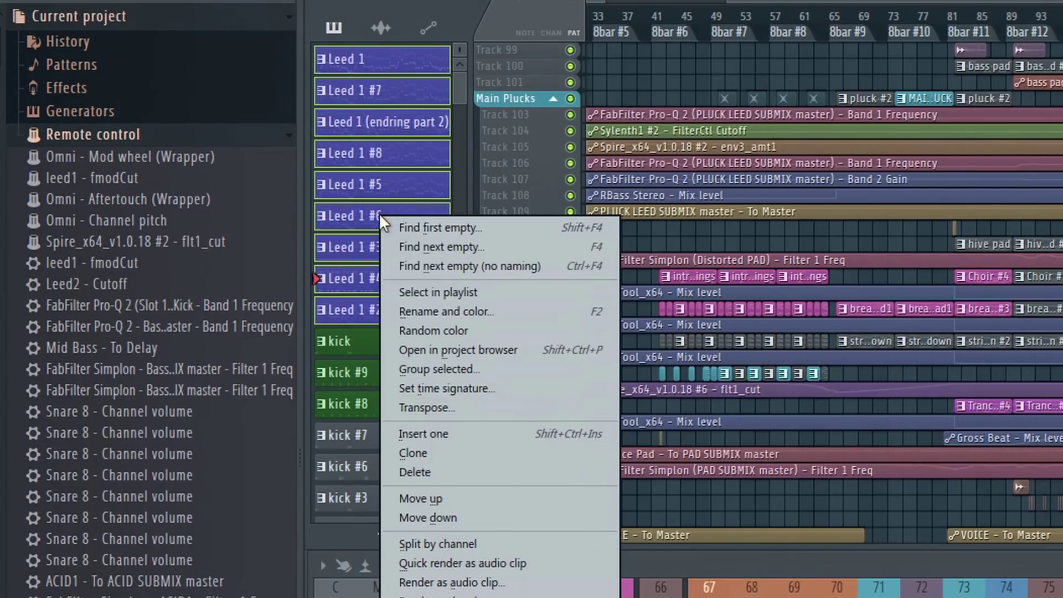
left_click(479, 408)
type("+")
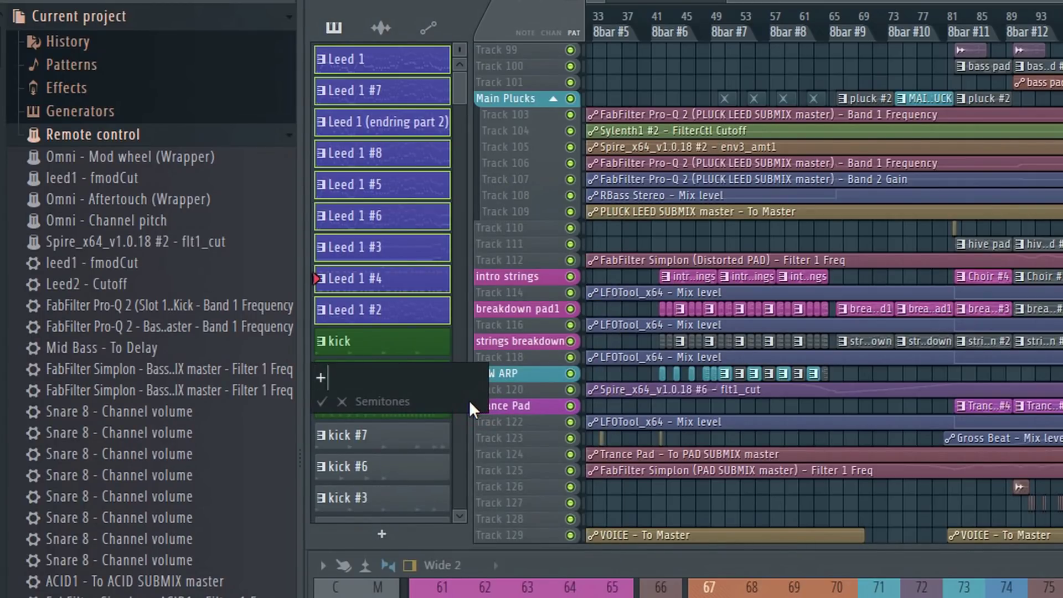
type("3")
key("Return")
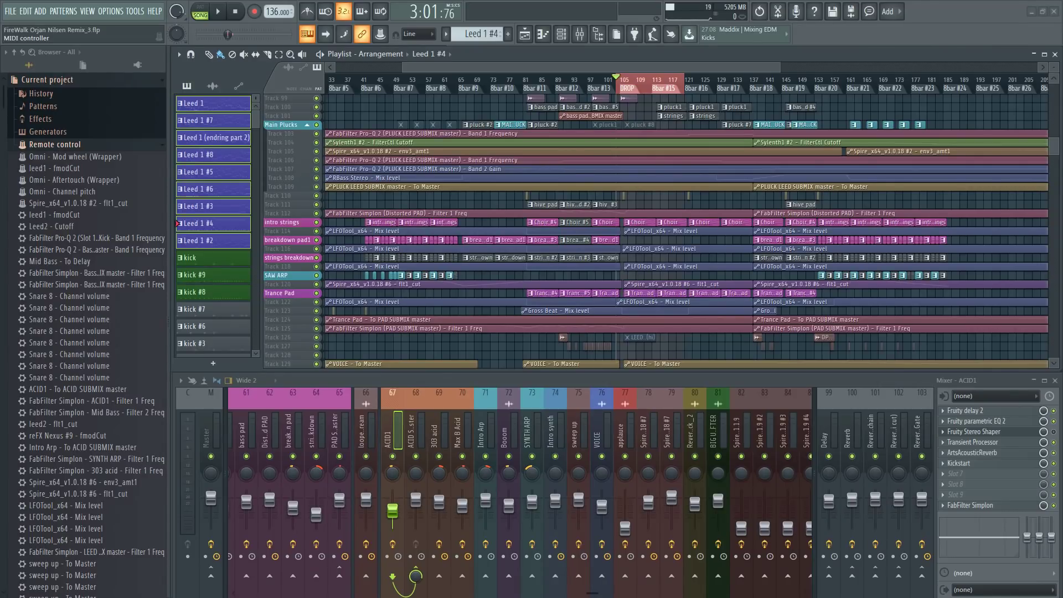
Delete Fruity Stereo Shaper and Transient Processor from the ACID1 insert's effect slots.
left_click(214, 189)
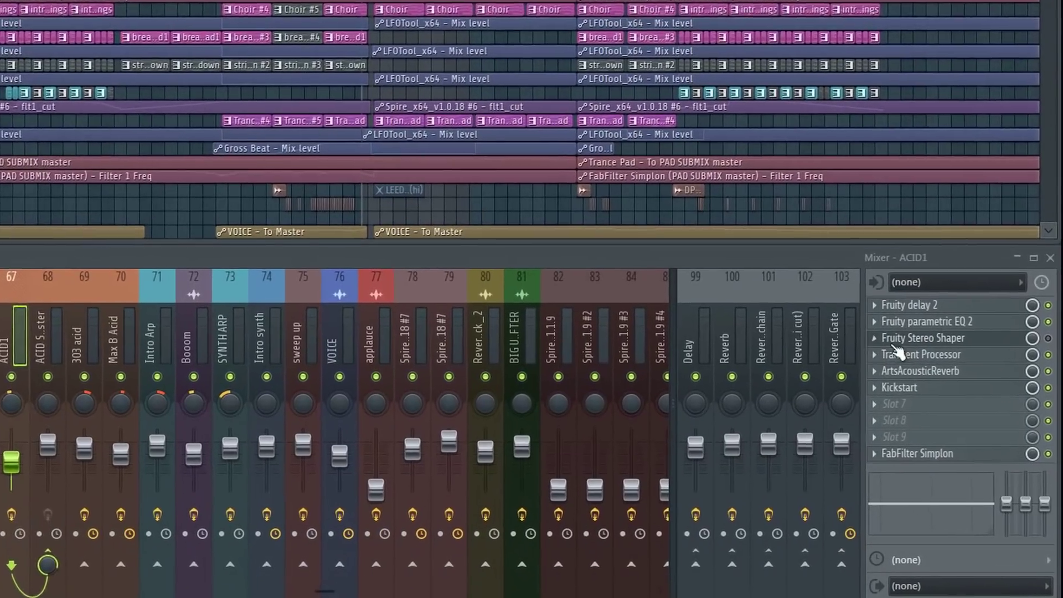
left_click(943, 432)
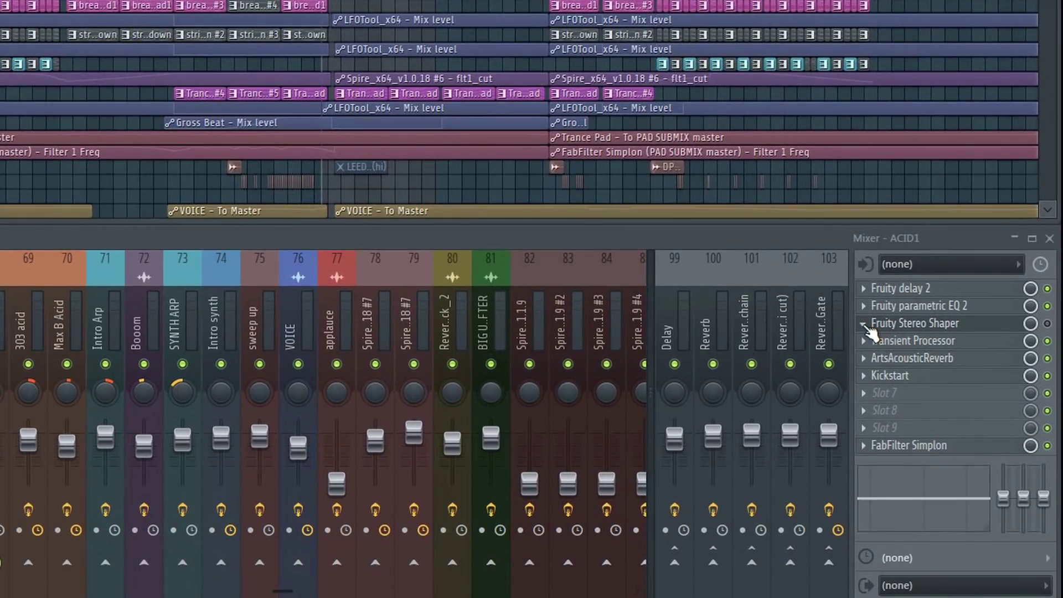
left_click(863, 326)
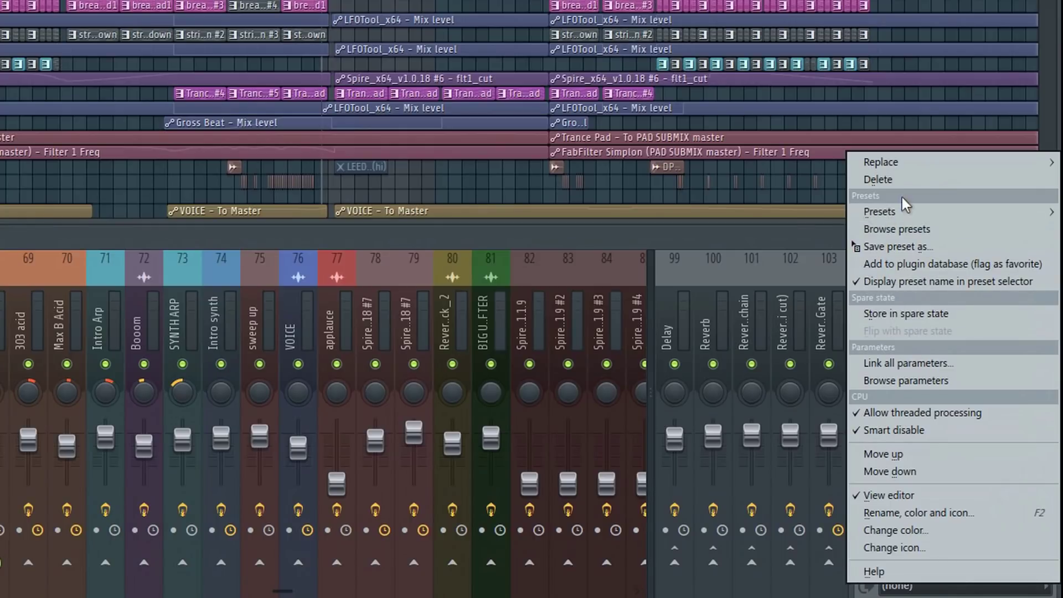
left_click(894, 179)
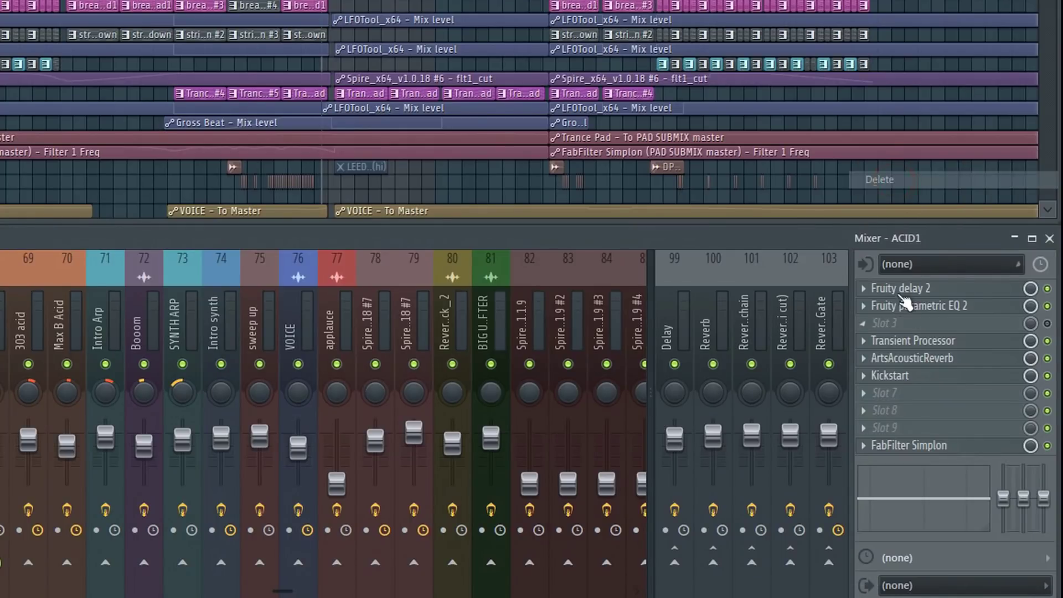
left_click(873, 346)
left_click(909, 176)
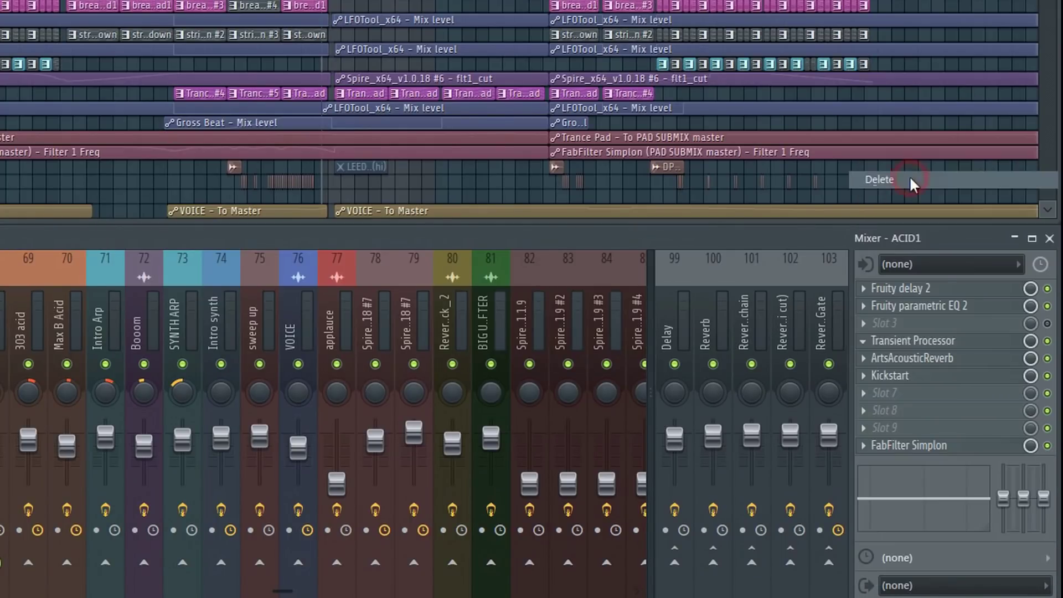